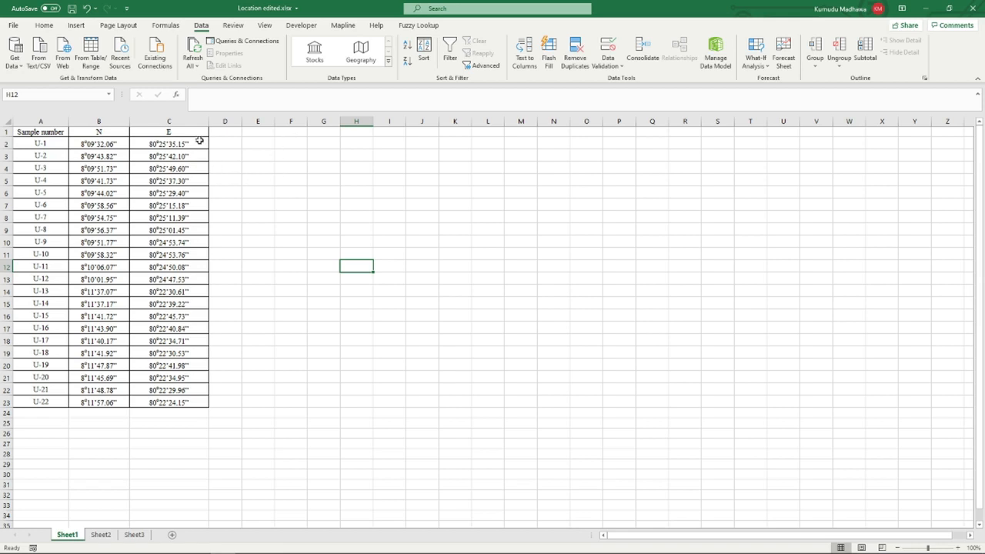
- Widen column H and copy the E coordinates from C1:C23 into it, starting at H1
{"action": "left_click_drag", "start_coordinate": [373, 121], "coordinate": [429, 119]}
{"action": "left_click_drag", "start_coordinate": [200, 133], "coordinate": [170, 401]}
{"action": "key", "text": "ctrl+c"}
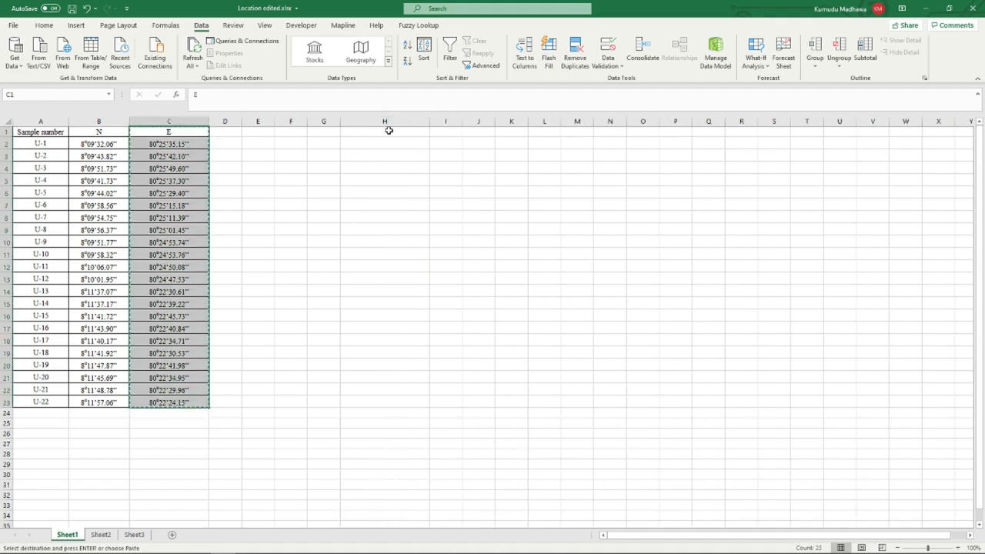
{"action": "left_click", "coordinate": [387, 131]}
{"action": "key", "text": "ctrl+v"}
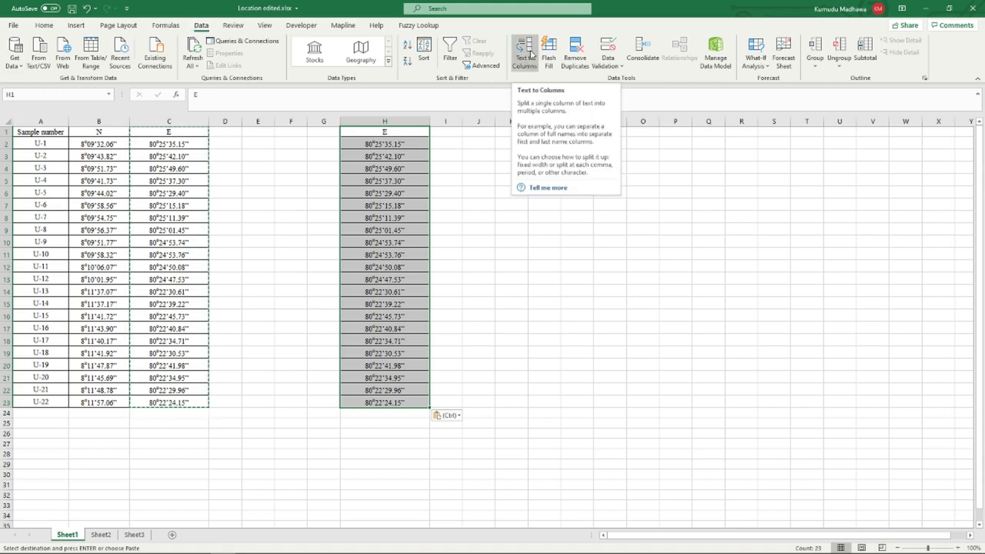
- Split column H with fixed-width Text to Columns, adding breaks that separate degrees, minutes and seconds from their symbols
{"action": "left_click", "coordinate": [527, 54]}
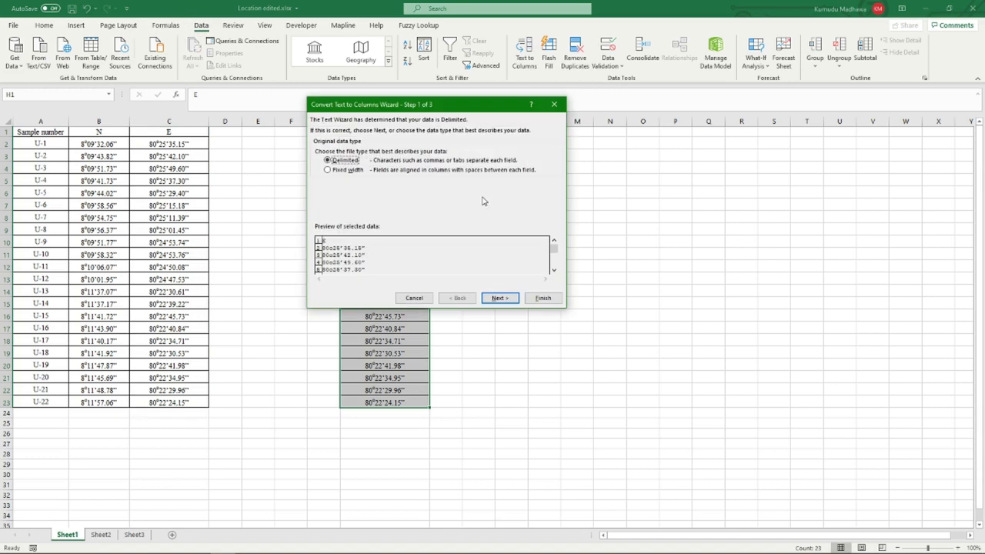
{"action": "left_click", "coordinate": [339, 171]}
{"action": "left_click", "coordinate": [500, 300]}
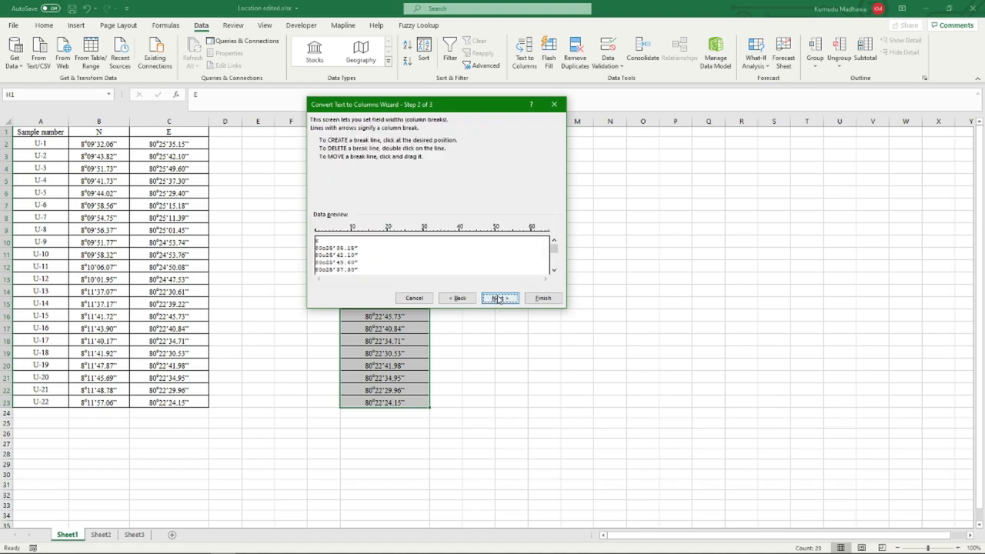
{"action": "left_click", "coordinate": [322, 235]}
{"action": "left_click", "coordinate": [326, 235]}
{"action": "left_click", "coordinate": [332, 234]}
{"action": "left_click", "coordinate": [354, 235]}
{"action": "left_click", "coordinate": [543, 298]}
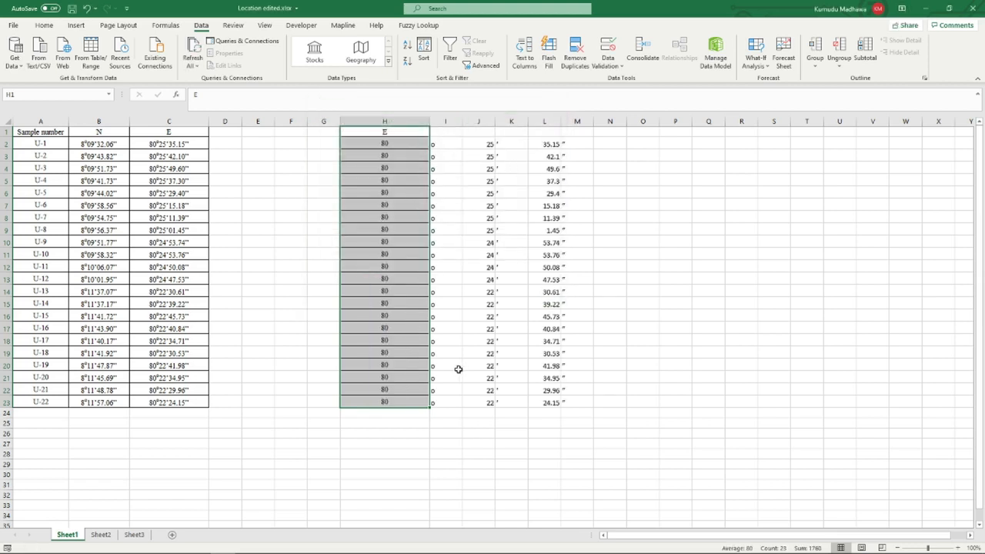
- Delete the three columns that contain only the degree, minute and second symbols
{"action": "right_click", "coordinate": [444, 117]}
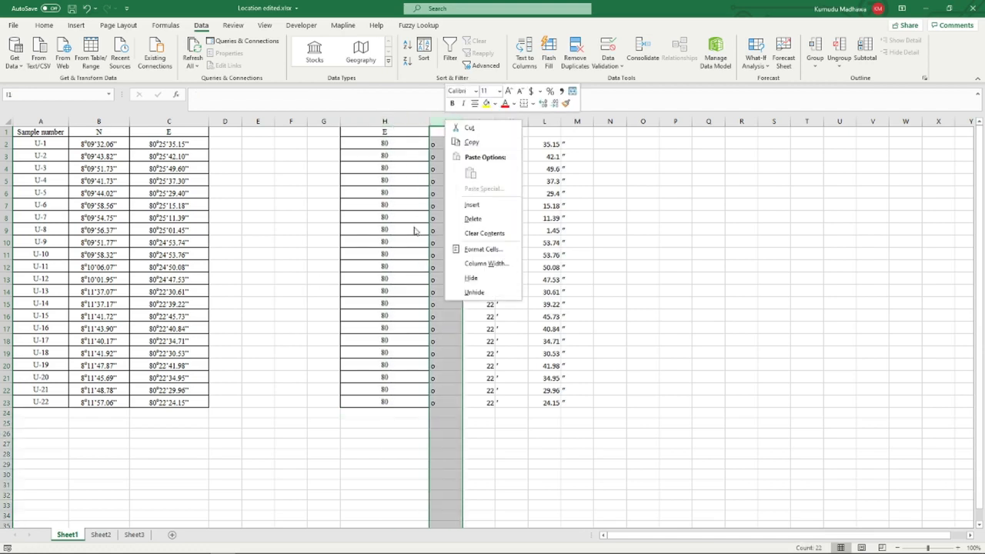
{"action": "left_click", "coordinate": [474, 219]}
{"action": "left_click", "coordinate": [483, 122]}
{"action": "right_click", "coordinate": [483, 123]}
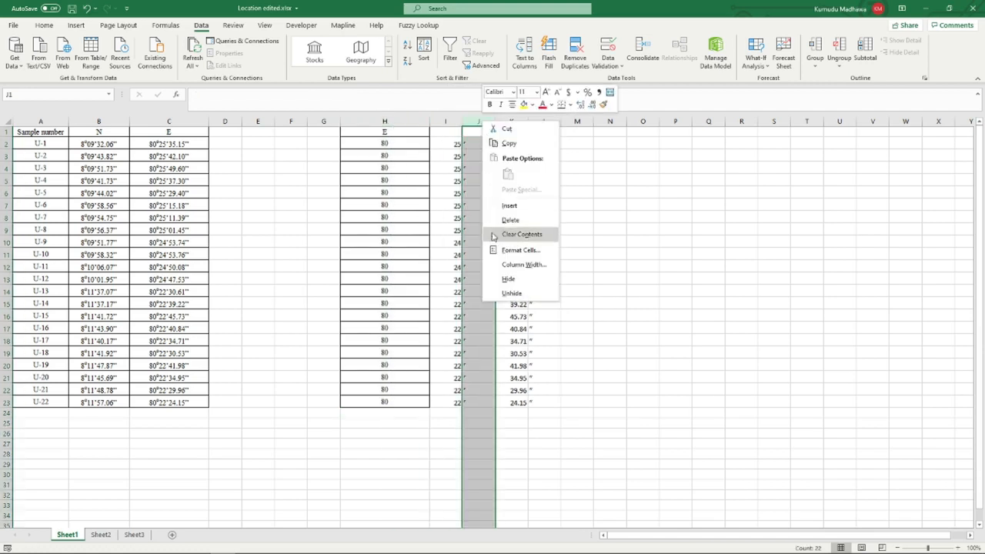
{"action": "left_click", "coordinate": [508, 220]}
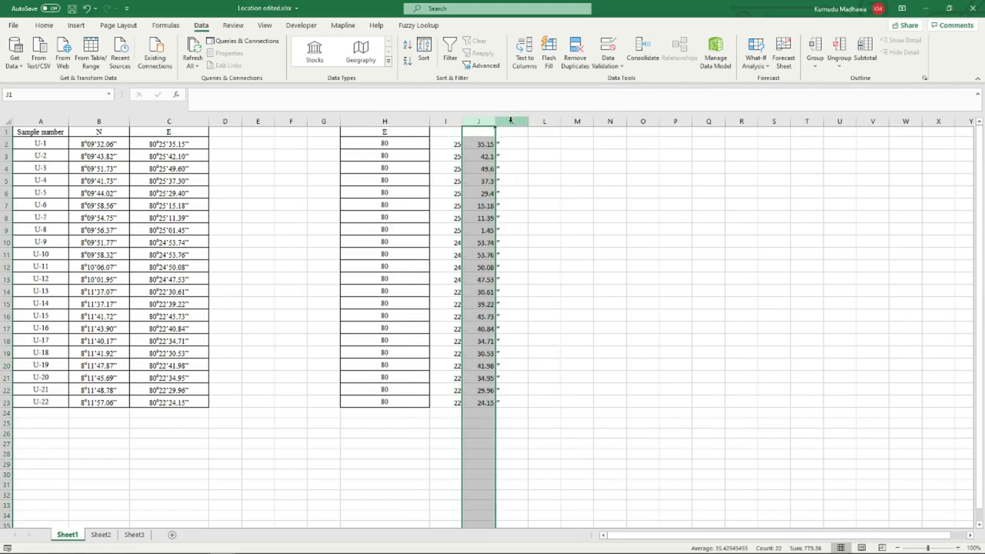
{"action": "right_click", "coordinate": [510, 121]}
{"action": "left_click", "coordinate": [535, 222]}
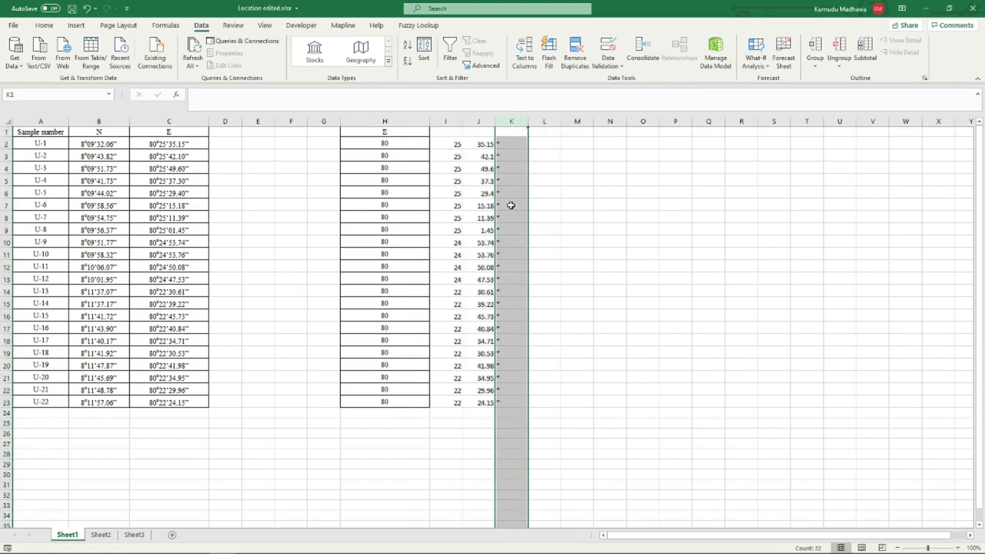
- Enter the headers Degrees, Minutes and Seconds in H1, I1 and J1
{"action": "left_click", "coordinate": [406, 133]}
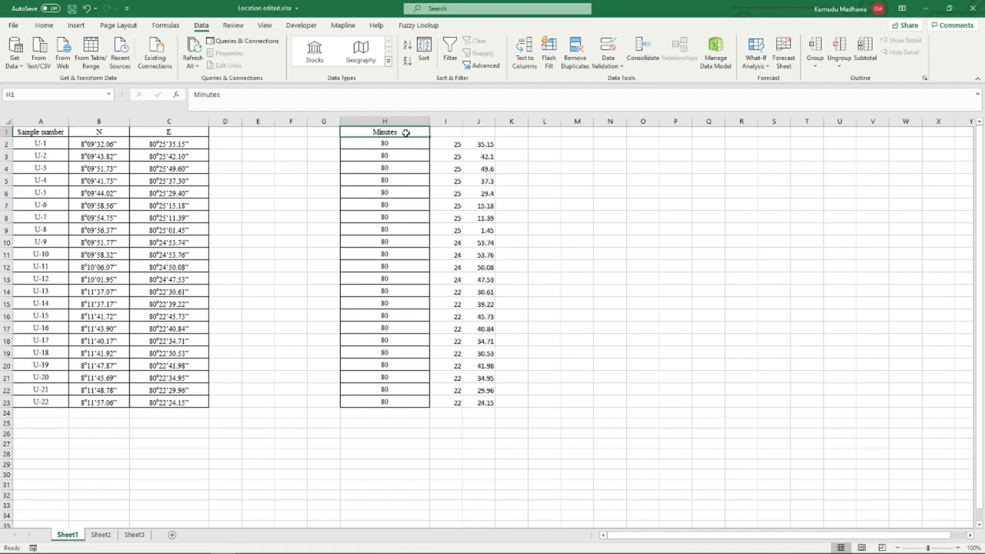
{"action": "type", "text": "Deg"}
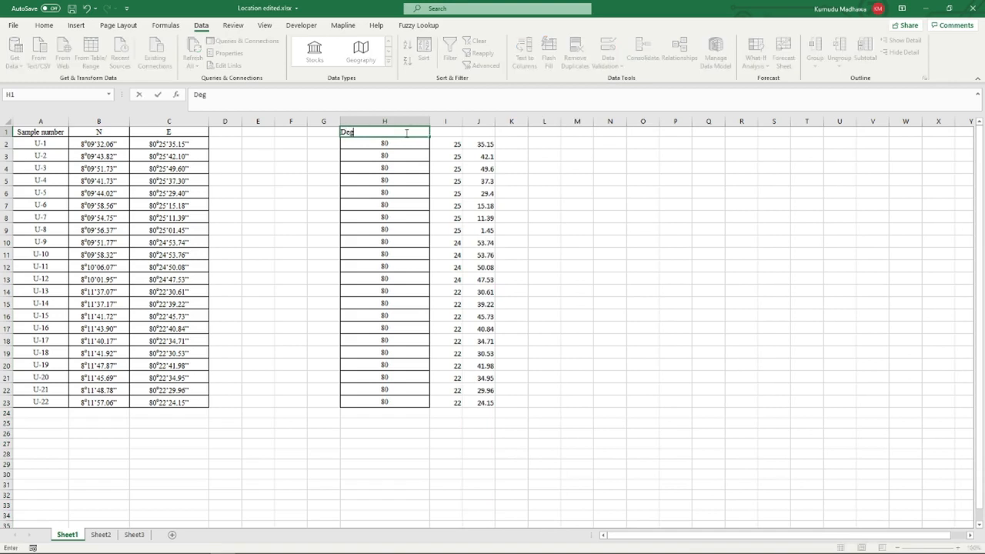
{"action": "type", "text": "rees"}
{"action": "left_click", "coordinate": [446, 132]}
{"action": "type", "text": "Min"}
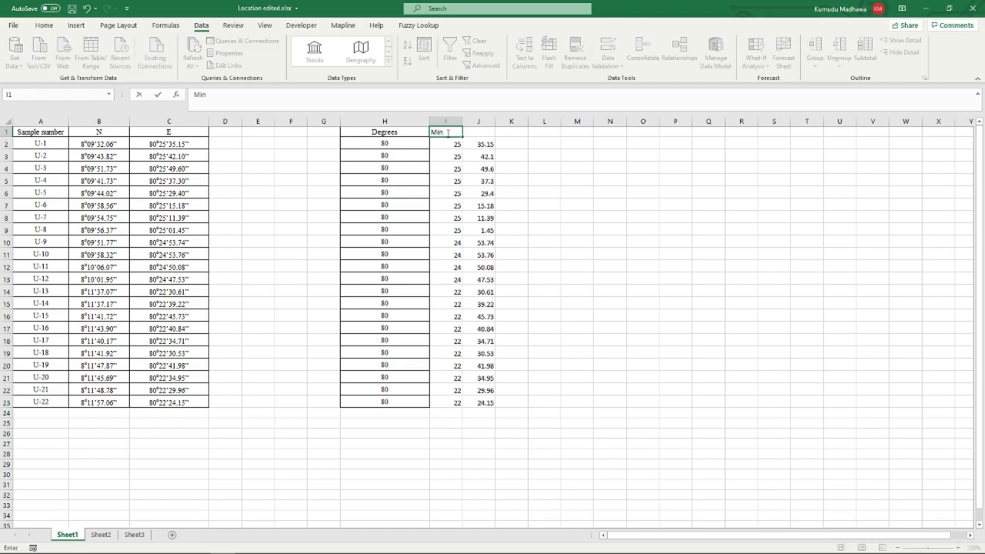
{"action": "type", "text": "utes"}
{"action": "left_click", "coordinate": [478, 132]}
{"action": "type", "text": "Seco"}
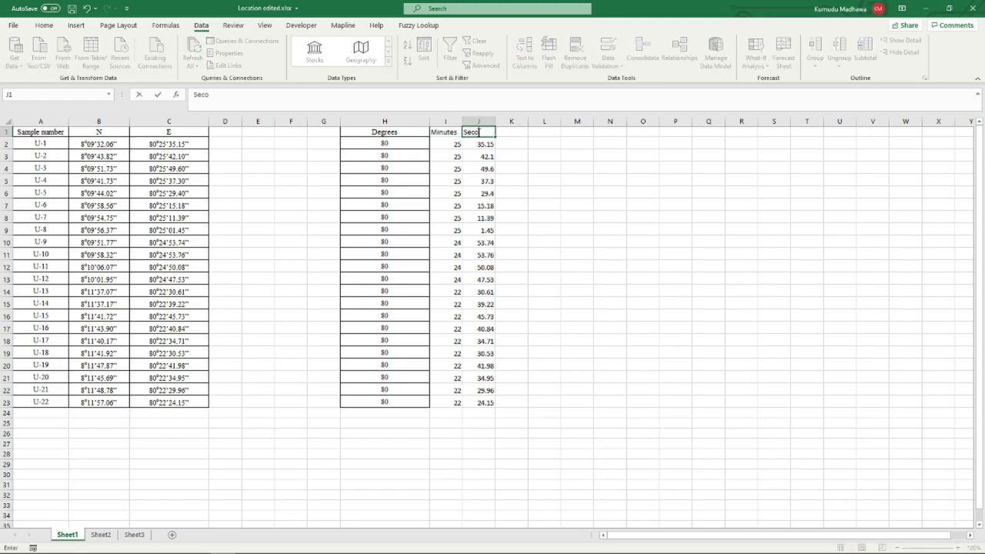
{"action": "type", "text": "nds"}
- Enter the header Longitude DD in cell L1
{"action": "left_click", "coordinate": [538, 131]}
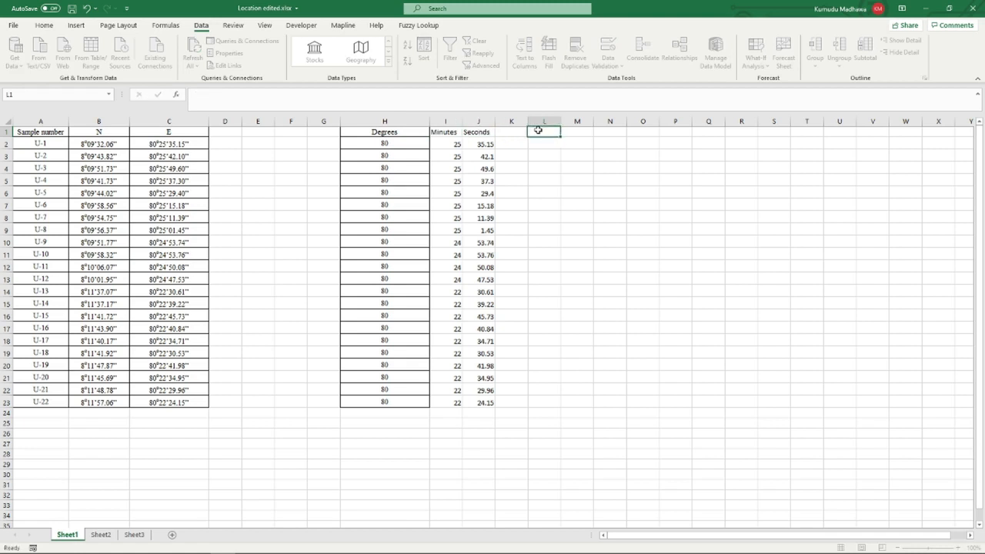
{"action": "type", "text": "L"}
{"action": "key", "text": "BackSpace"}
{"action": "key", "text": "BackSpace"}
{"action": "type", "text": "ongitude"}
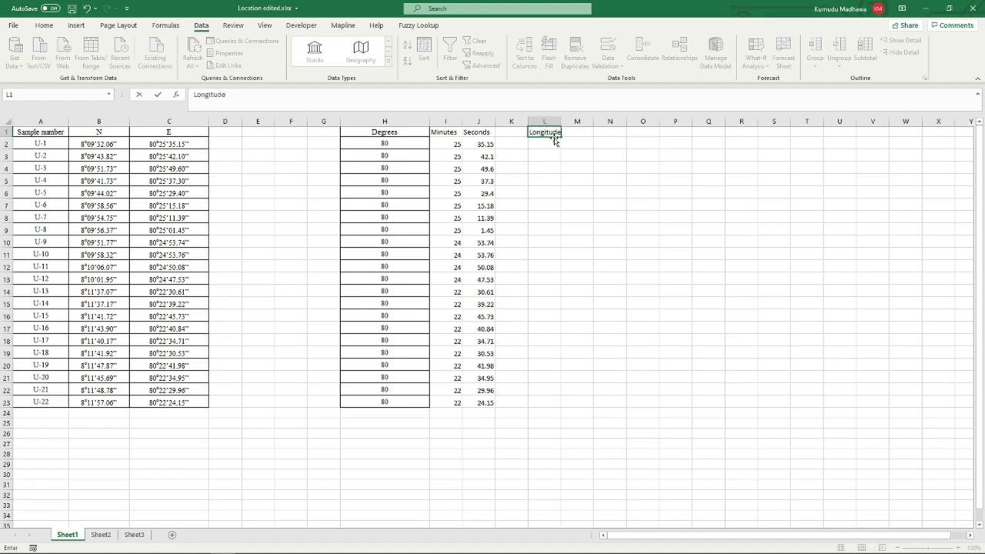
{"action": "type", "text": " DD"}
- Calculate the decimal-degree longitude in L2 with the formula =H2 + I2/60 + J2/3600
{"action": "left_click", "coordinate": [546, 144]}
{"action": "type", "text": "="}
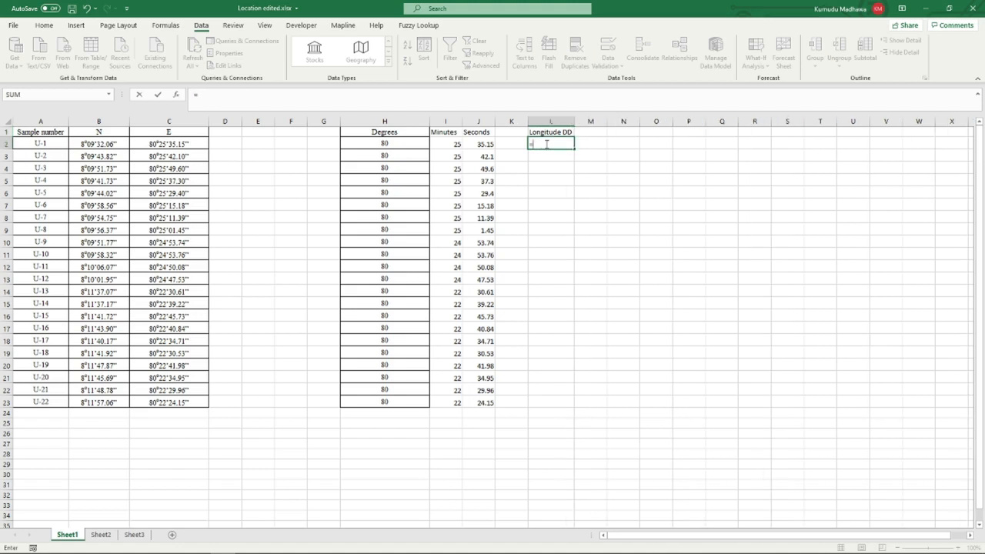
{"action": "key", "text": "BackSpace"}
{"action": "type", "text": "="}
{"action": "left_click", "coordinate": [394, 145]}
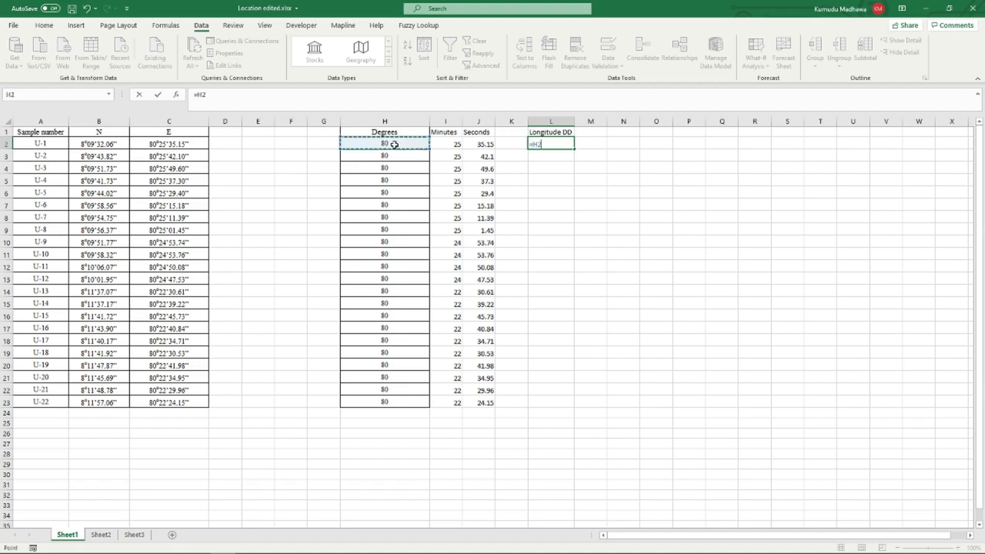
{"action": "type", "text": "+"}
{"action": "left_click", "coordinate": [442, 142]}
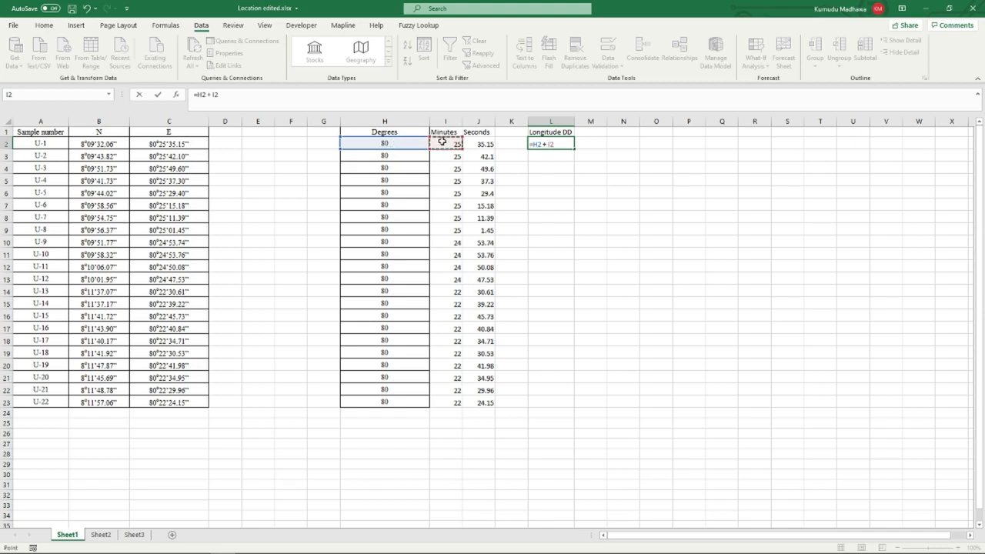
{"action": "type", "text": "/60 +"}
{"action": "left_click", "coordinate": [477, 144]}
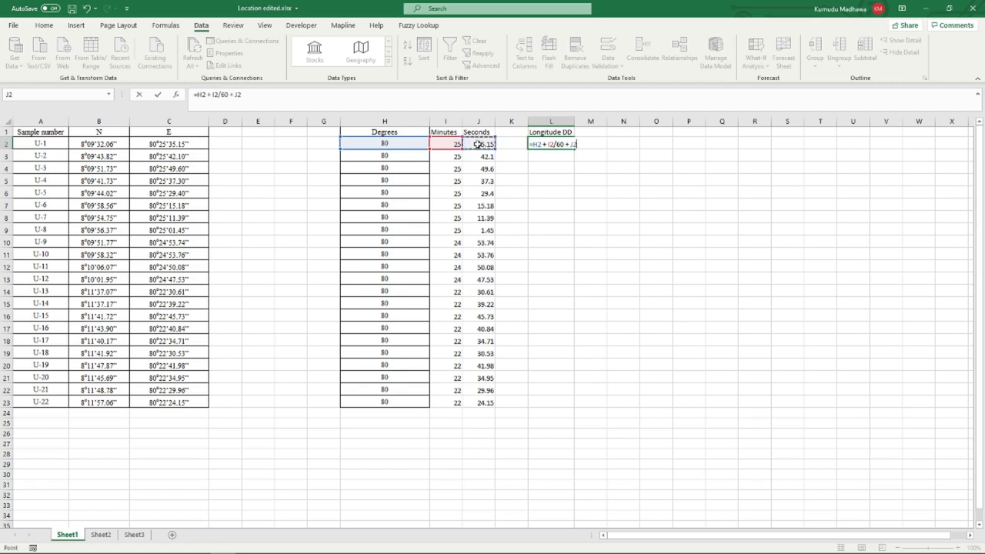
{"action": "type", "text": "/3600"}
{"action": "key", "text": "Return"}
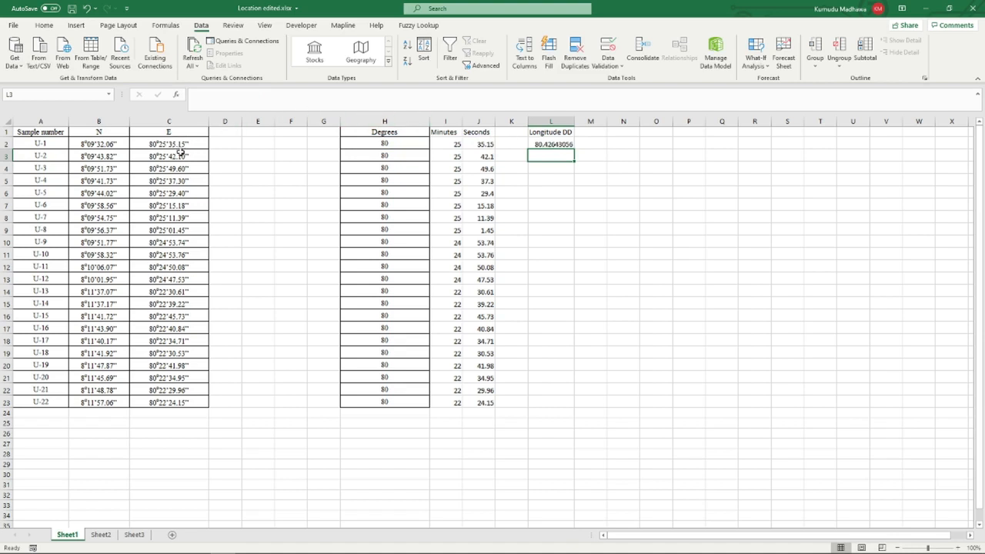
- Fill the longitude formula from L2 down to L23 and switch to Sheet3
{"action": "left_click", "coordinate": [565, 141]}
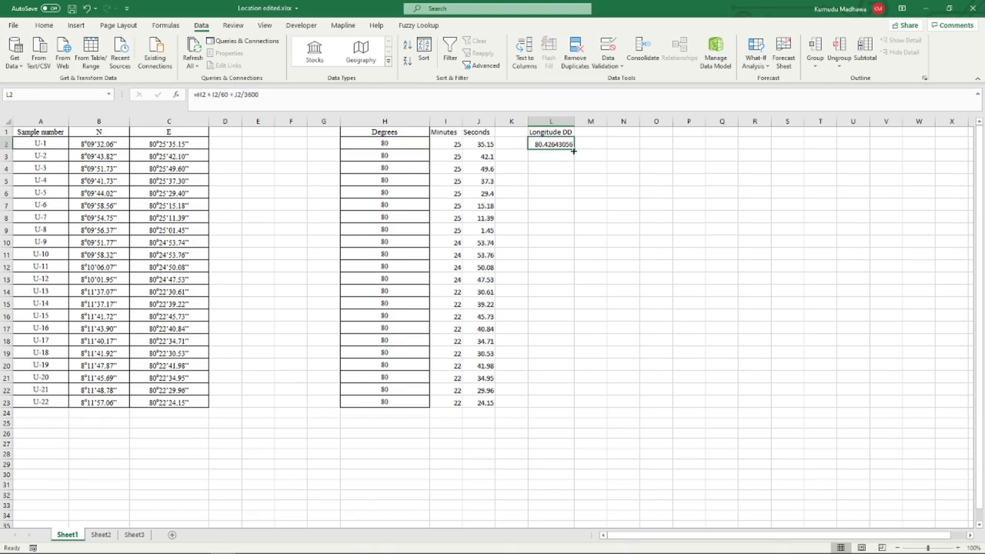
{"action": "left_click_drag", "start_coordinate": [572, 149], "coordinate": [564, 407]}
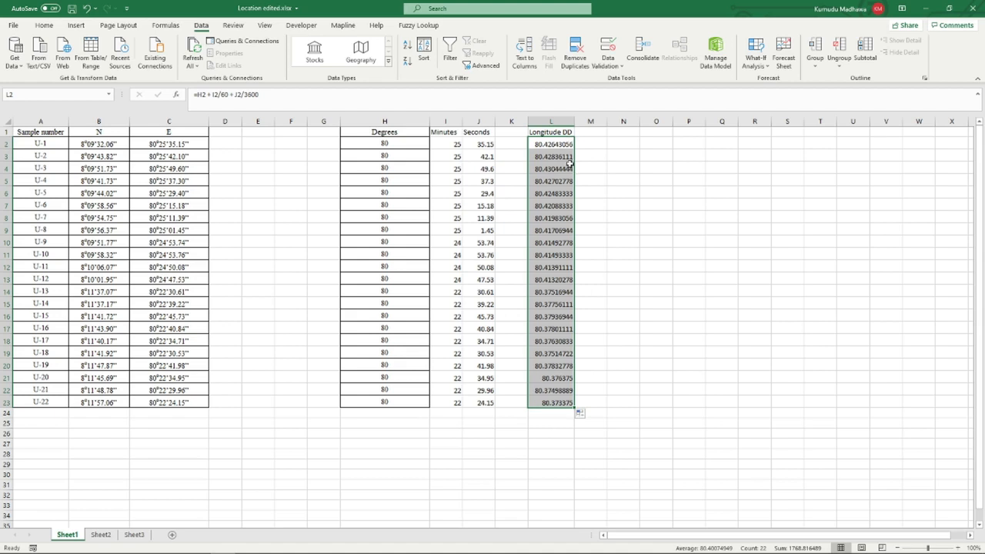
{"action": "left_click", "coordinate": [620, 165]}
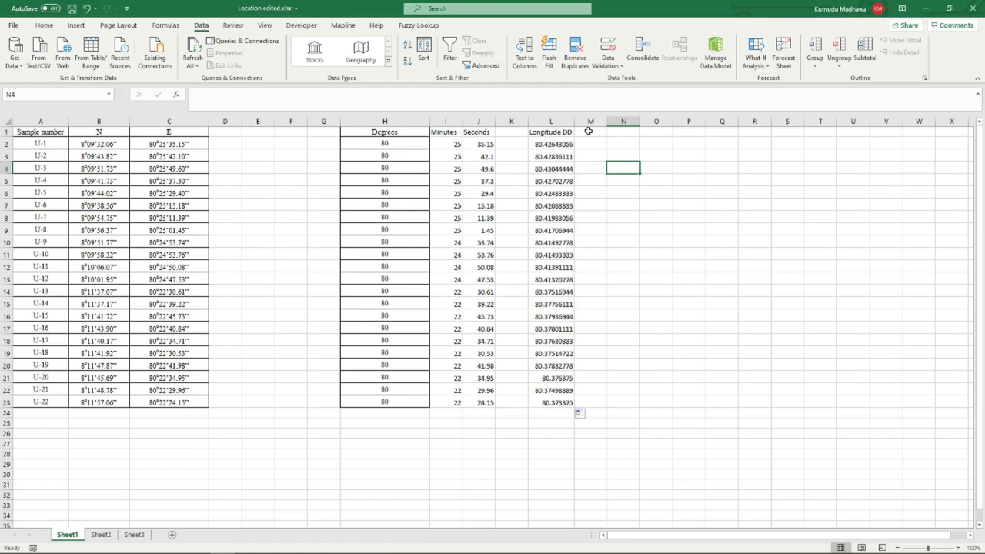
{"action": "left_click", "coordinate": [135, 535]}
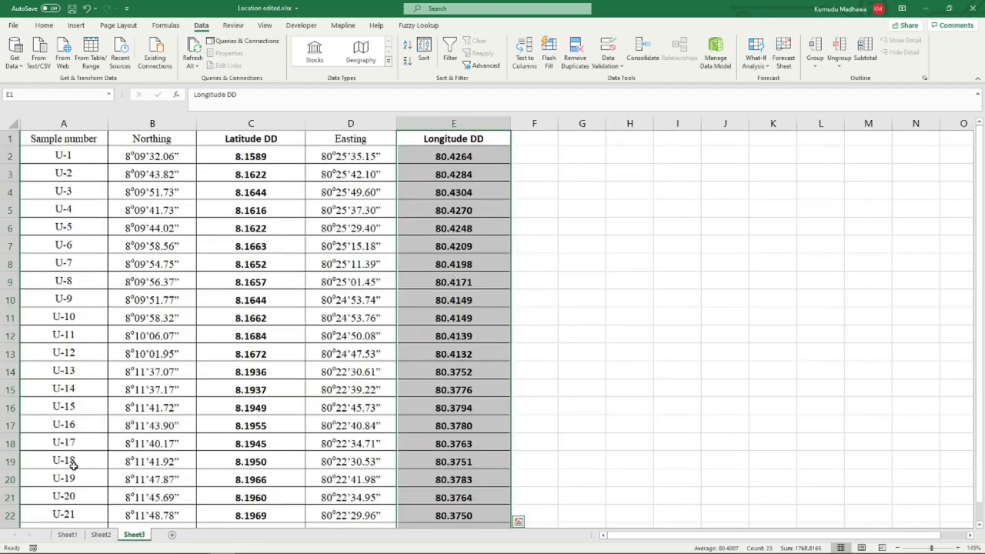